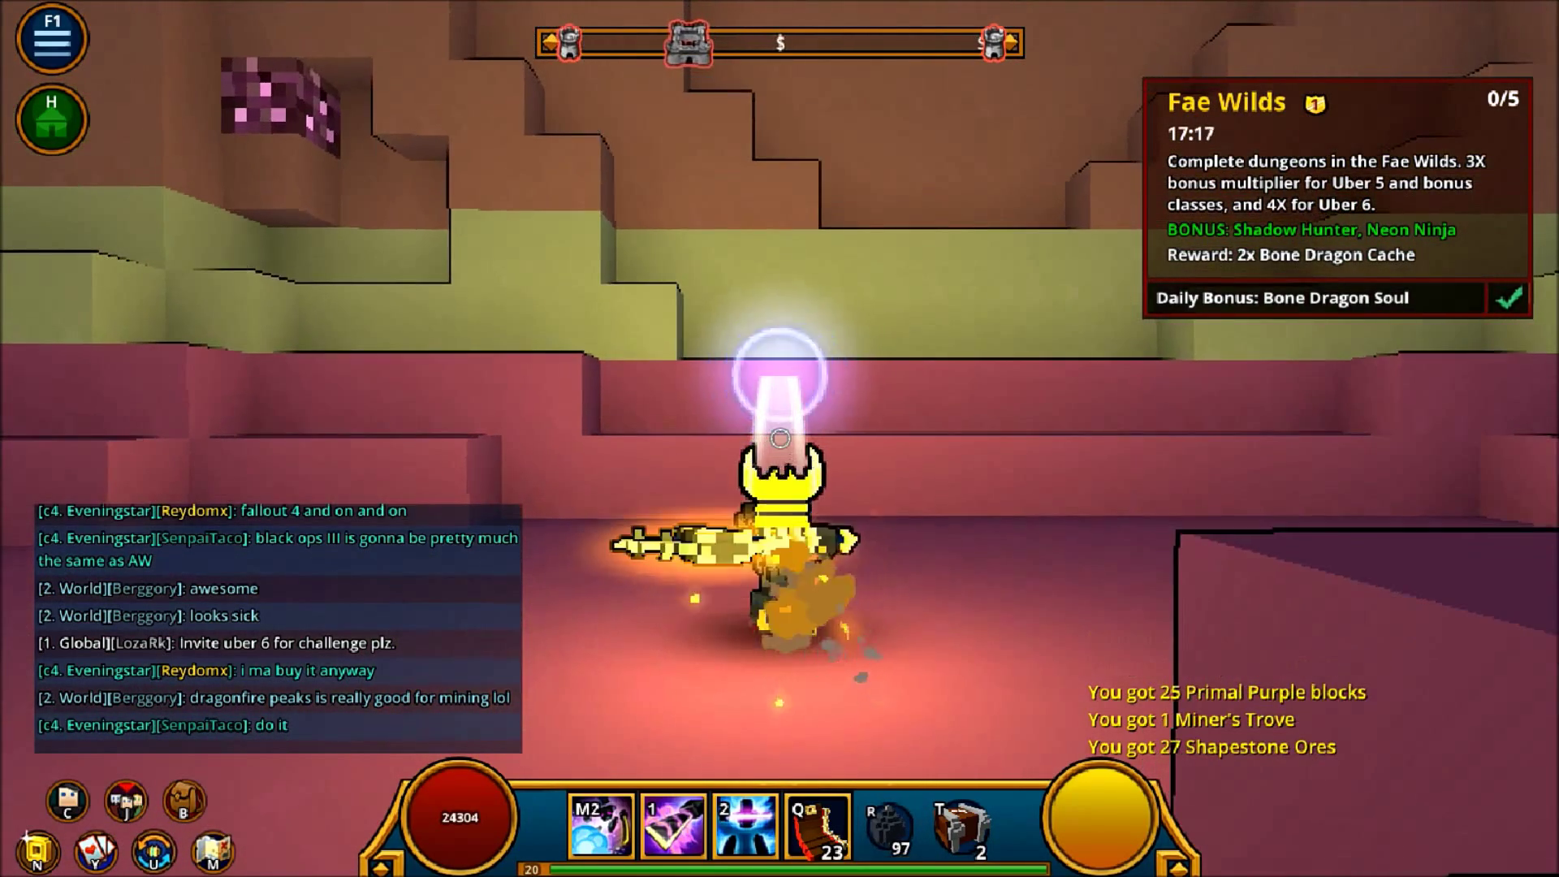
- Bomb the cave wall, walk into the opening, and mine down into the red shaft
key(r)
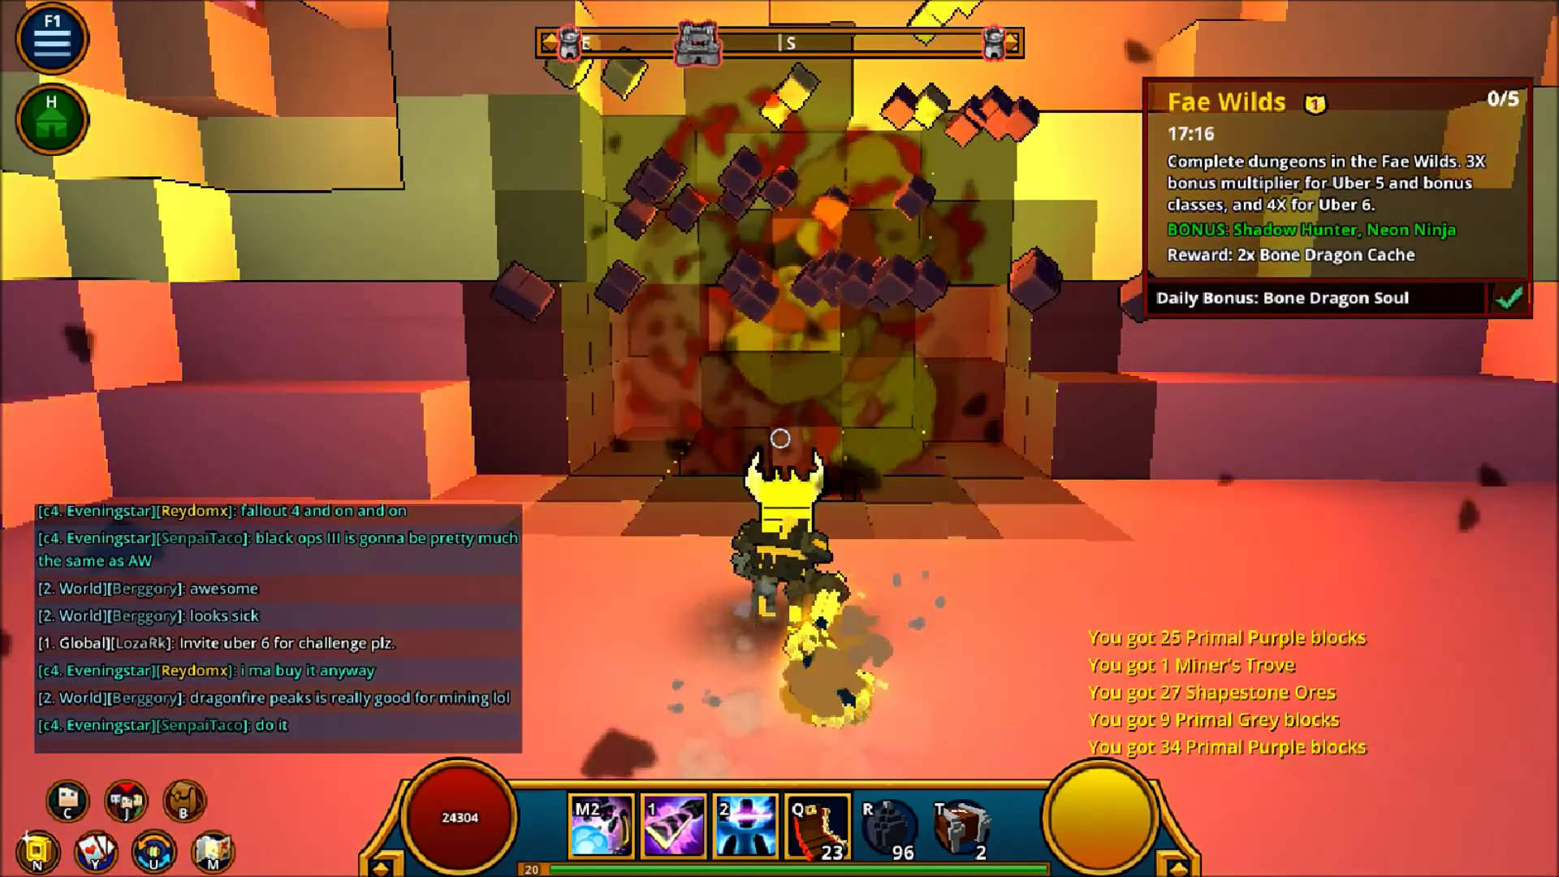
key(w)
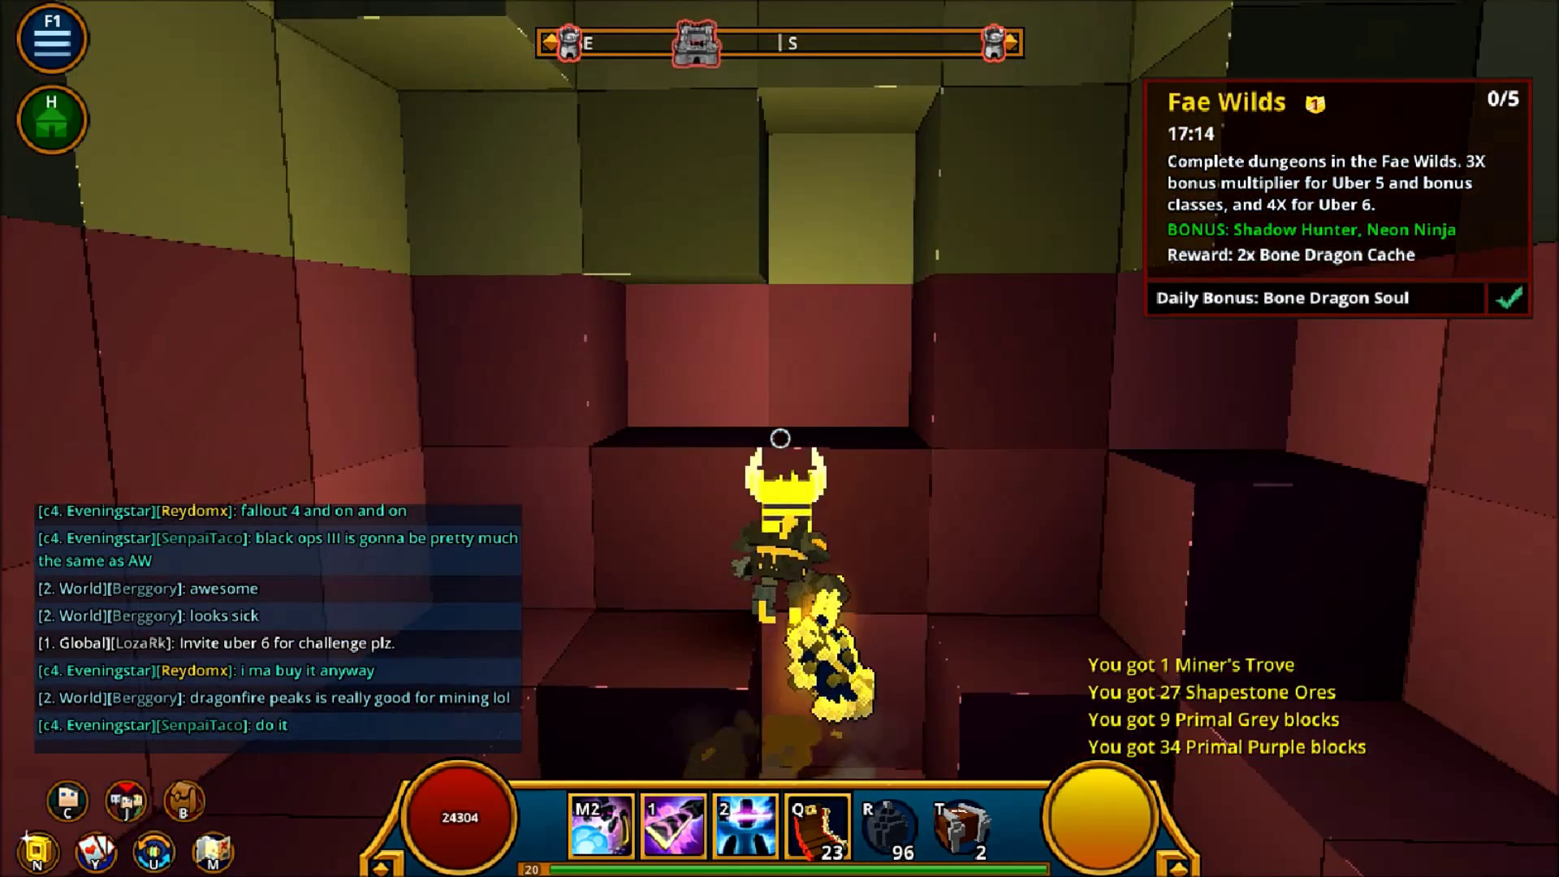
click(780, 437)
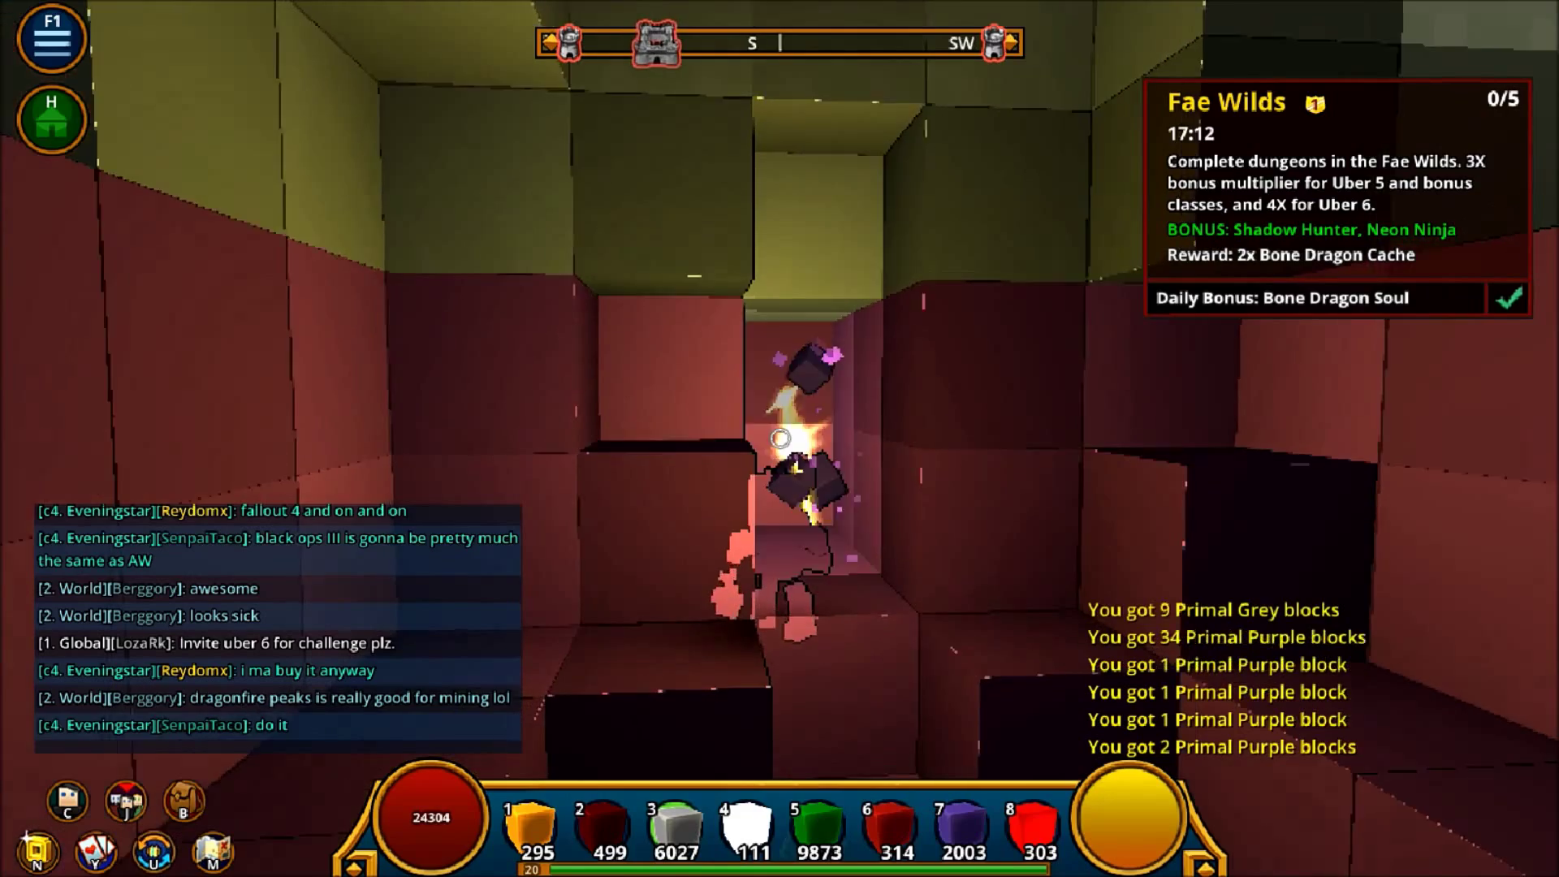
drag(780, 437, 780, 436)
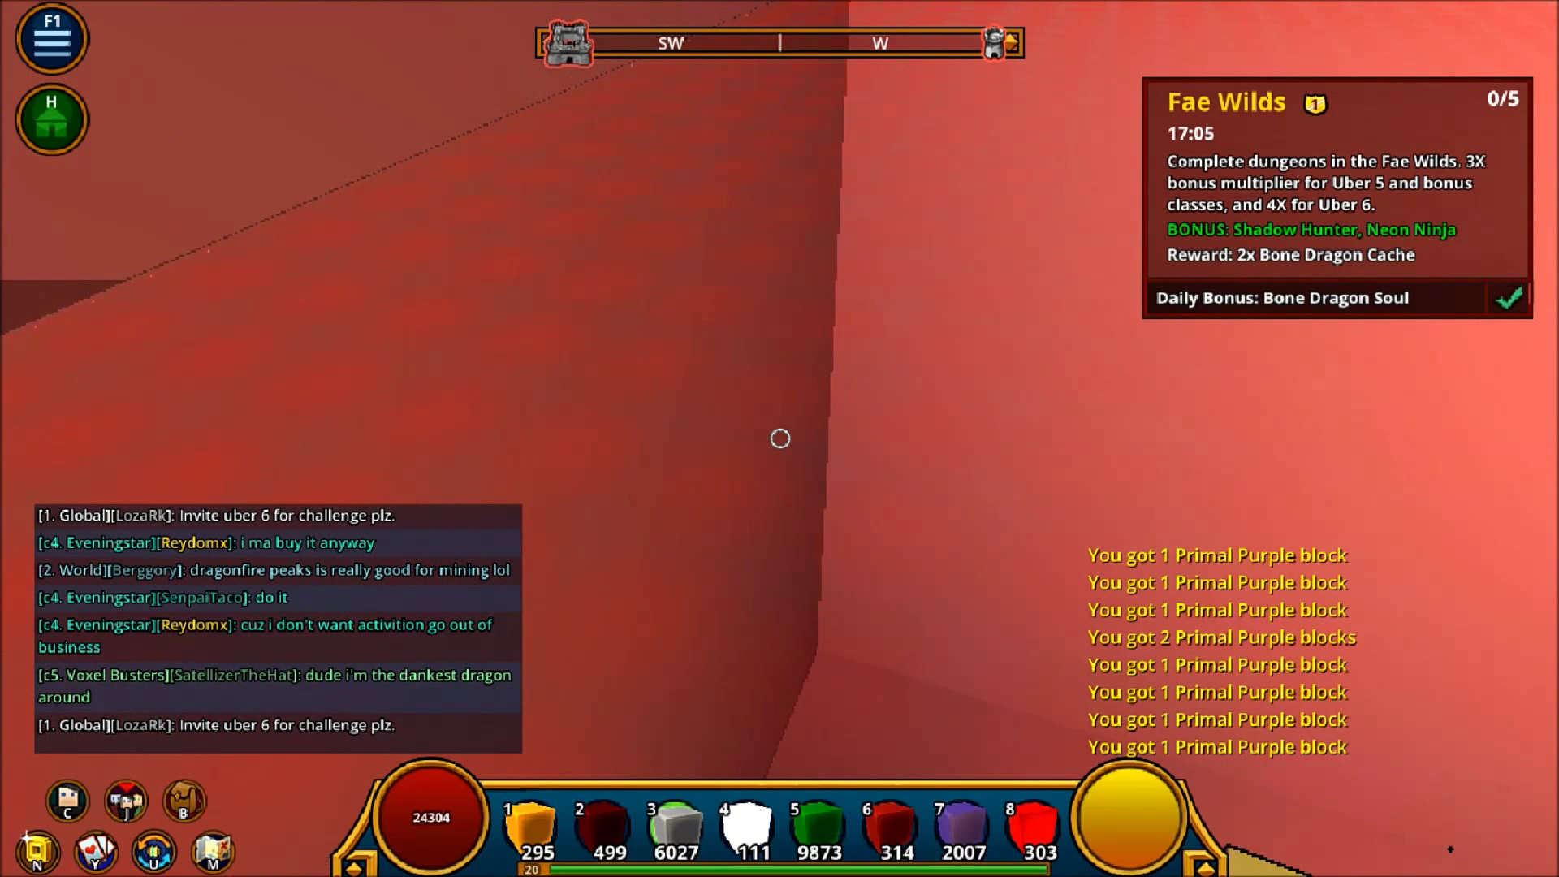
- Hide the game HUD with Ctrl+U
key(ctrl+u)
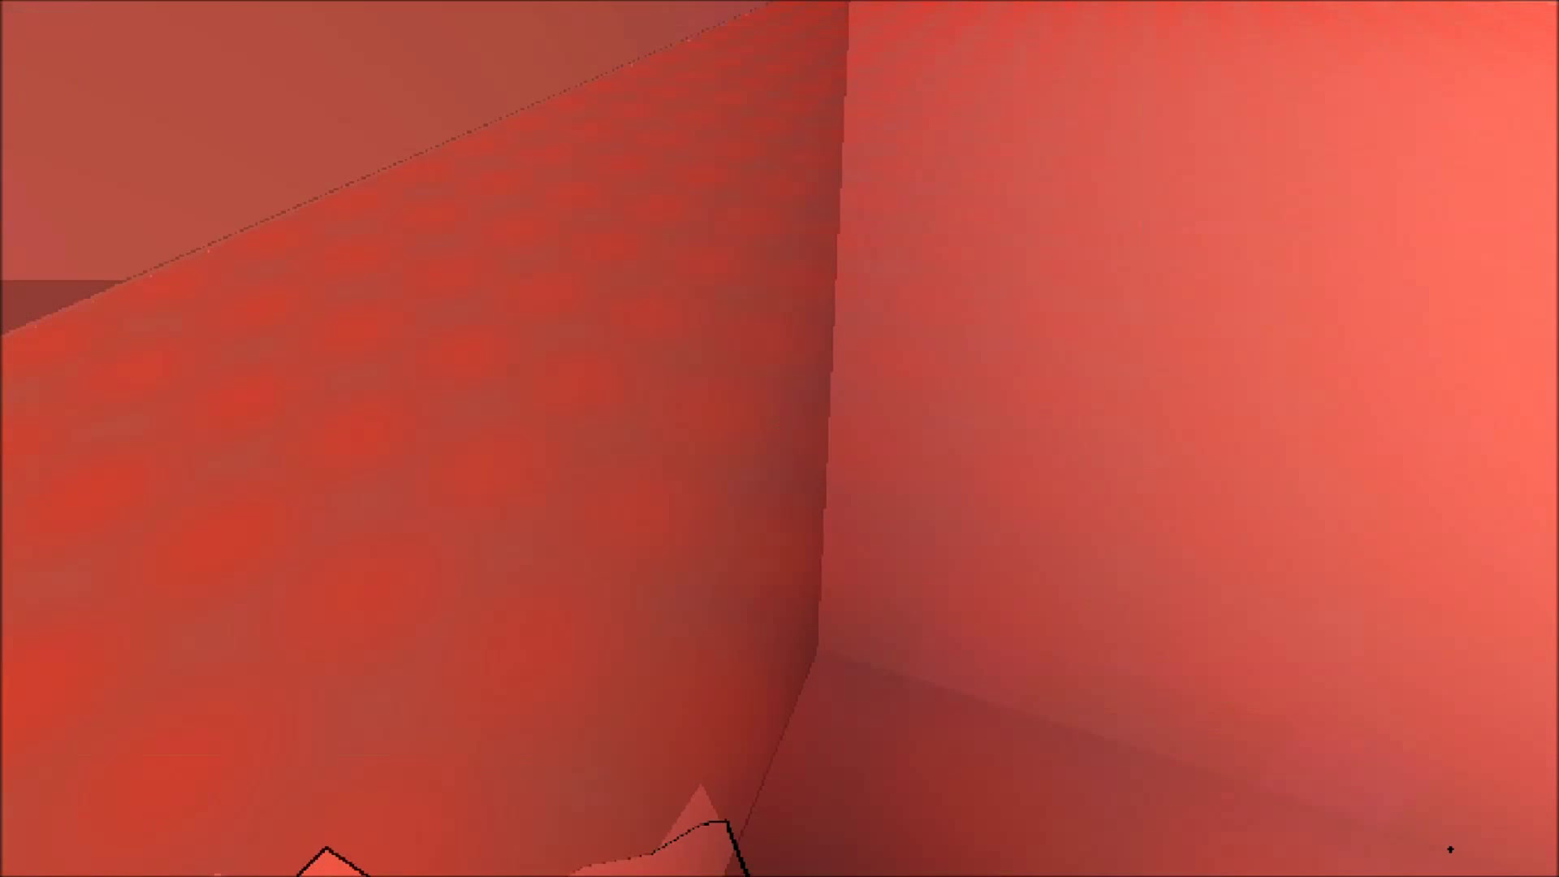